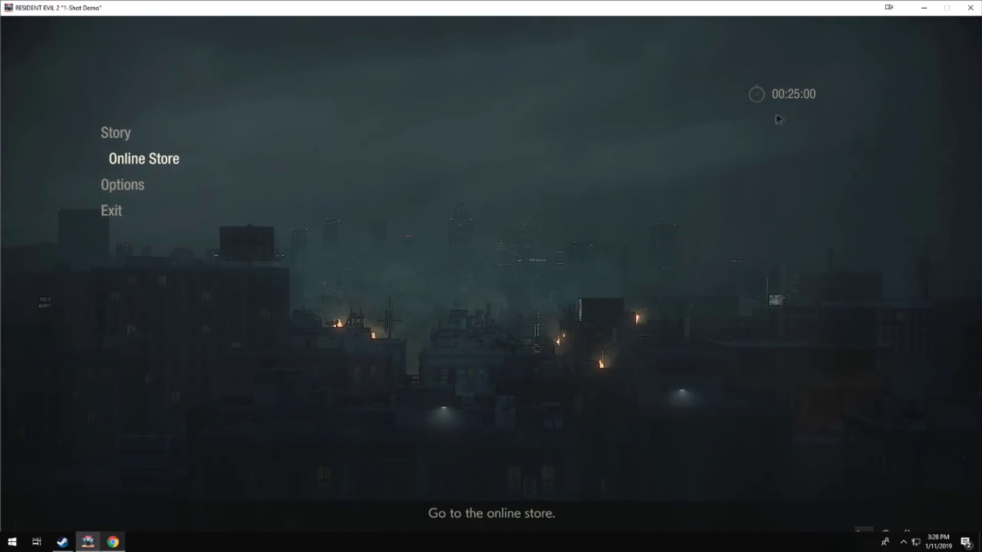
Choose Exit on the demo's main menu to get the 'Quit the game?' prompt.
{"action": "left_click", "coordinate": [121, 220]}
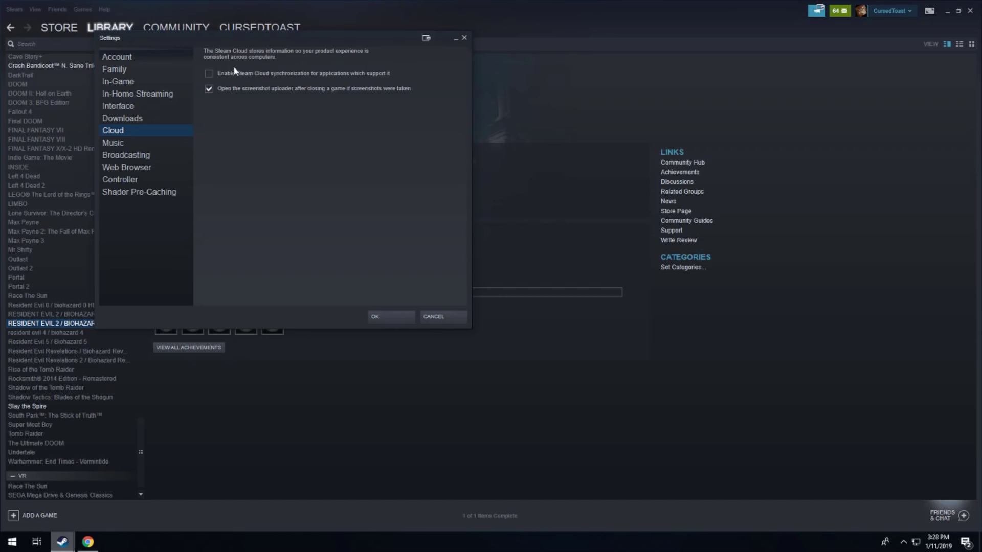
Close Steam Settings with OK, leaving 'Enable Steam Cloud synchronization' unchecked.
{"action": "left_click", "coordinate": [384, 318]}
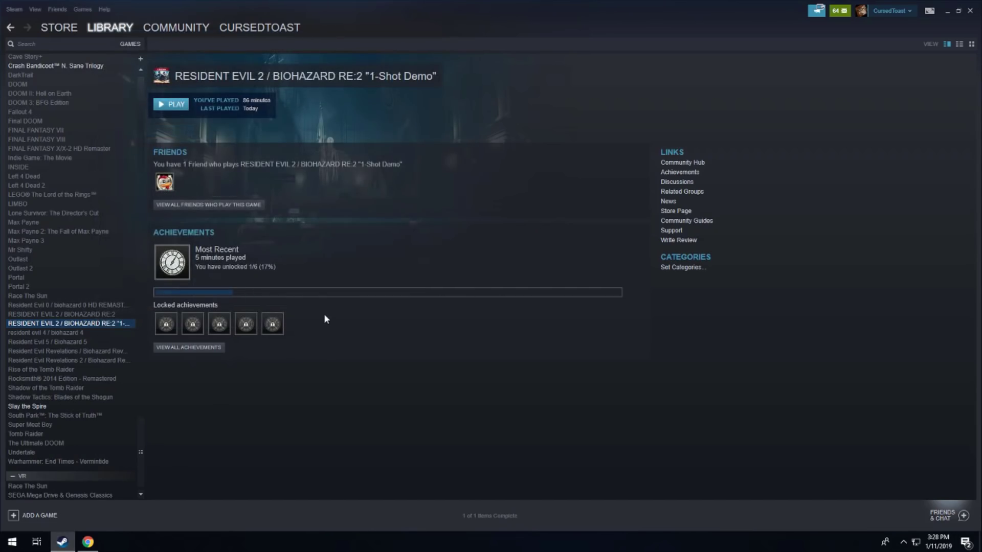
Open File Explorer and navigate to E:\Program Files (x86)\Steam\userdata.
{"action": "key", "text": "super+e"}
{"action": "scroll", "coordinate": [332, 409], "scroll_direction": "down", "scroll_amount": 5}
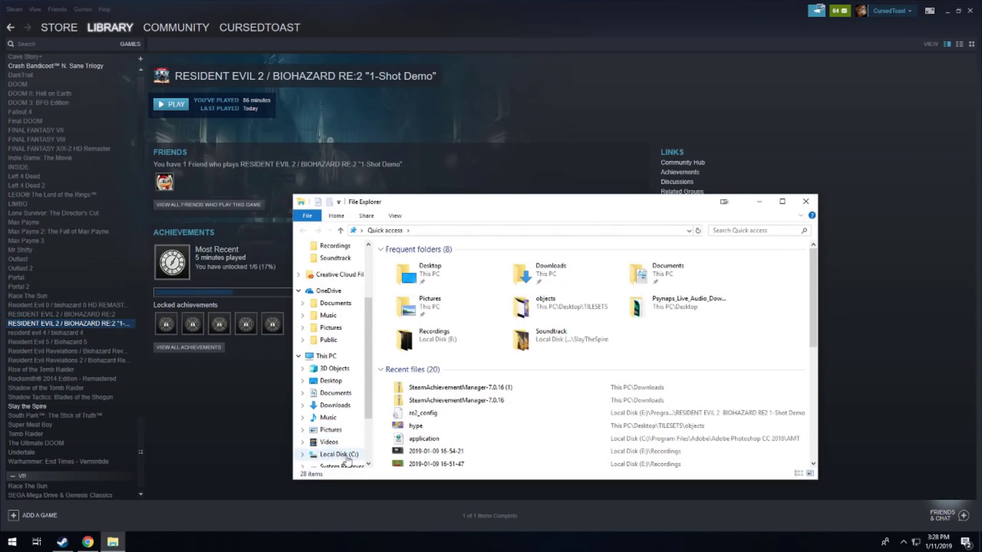
{"action": "scroll", "coordinate": [347, 460], "scroll_direction": "down", "scroll_amount": 2}
{"action": "left_click", "coordinate": [339, 437]}
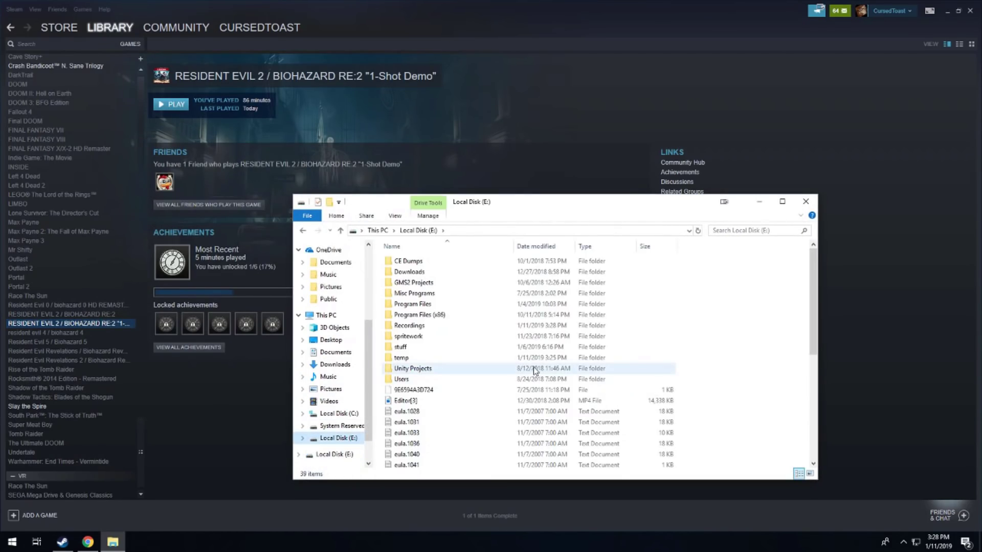
{"action": "double_click", "coordinate": [455, 316]}
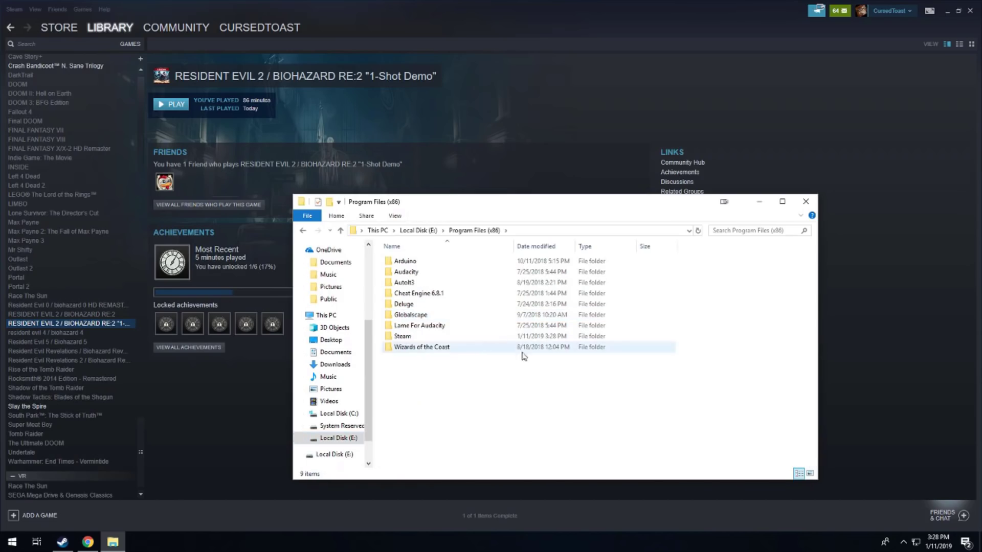
{"action": "double_click", "coordinate": [453, 336]}
{"action": "scroll", "coordinate": [450, 357], "scroll_direction": "down", "scroll_amount": 4}
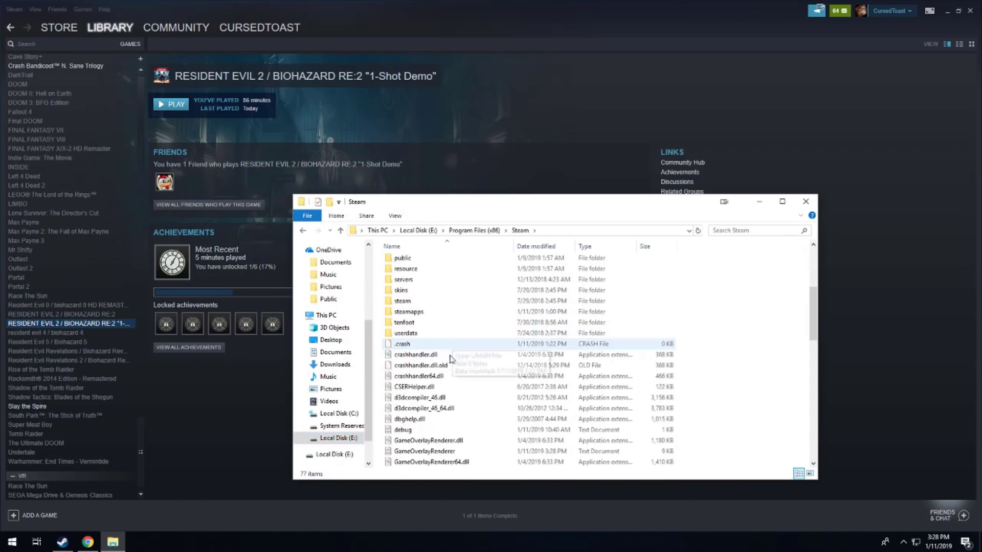
{"action": "double_click", "coordinate": [430, 333]}
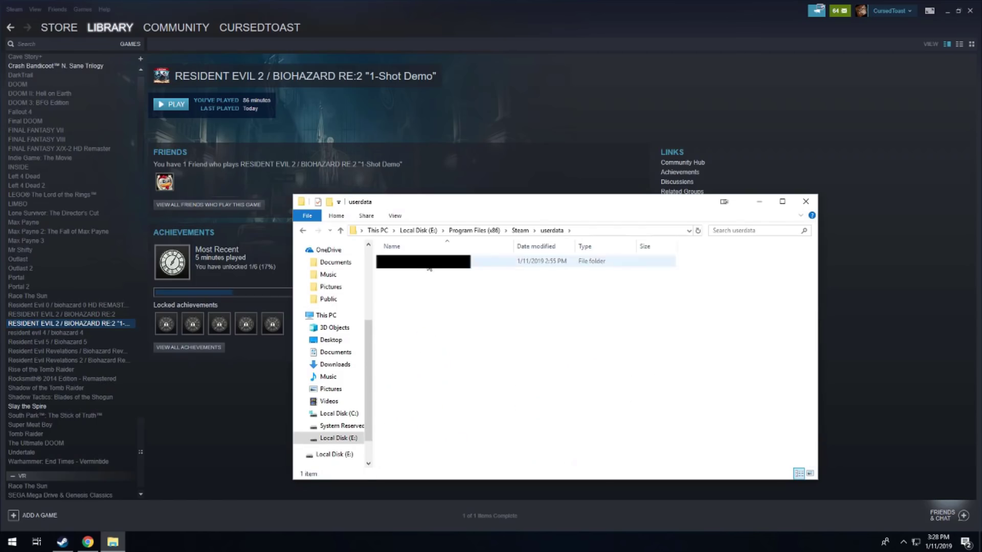
Delete win64_save from the account's 961440\remote folder, then switch to the Chrome releases page.
{"action": "left_click", "coordinate": [429, 265]}
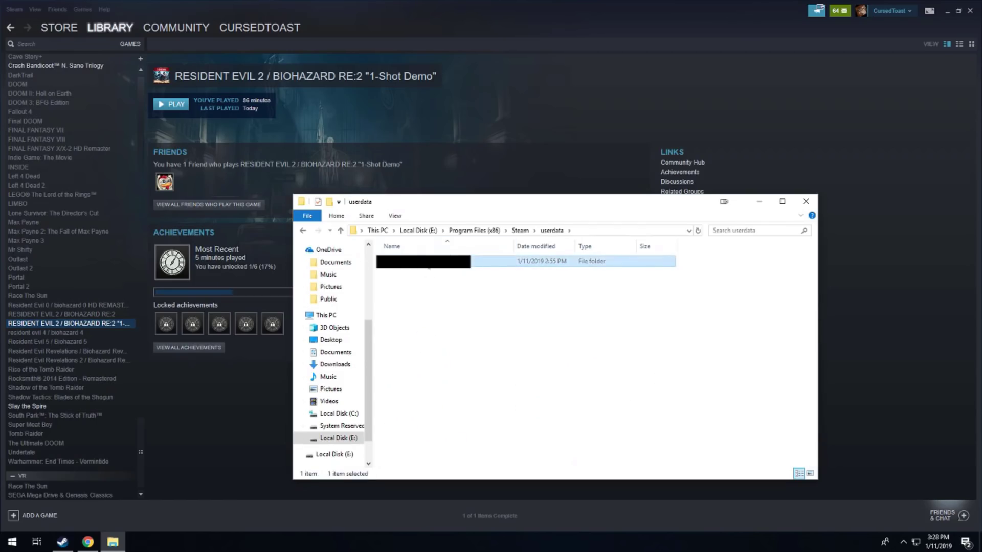
{"action": "double_click", "coordinate": [474, 264]}
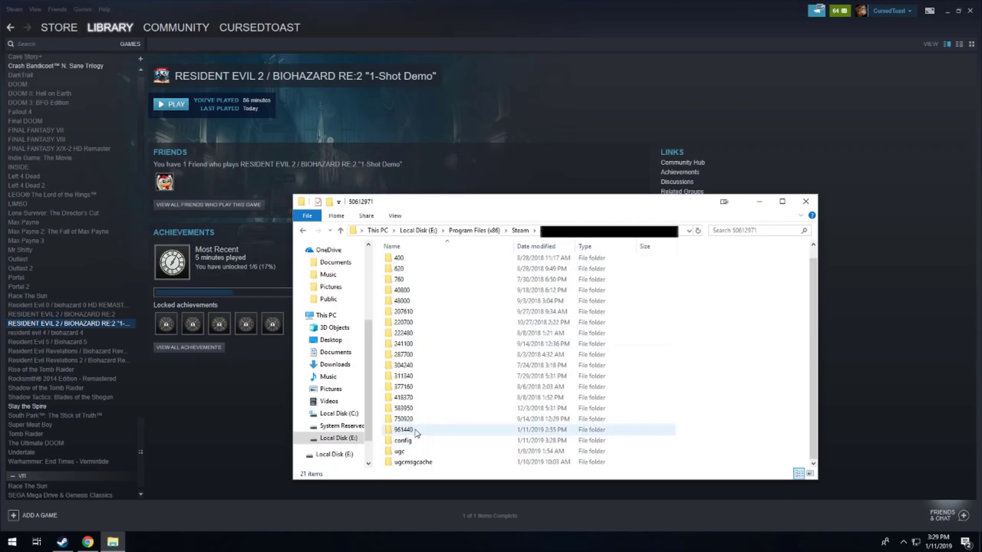
{"action": "left_click", "coordinate": [475, 432]}
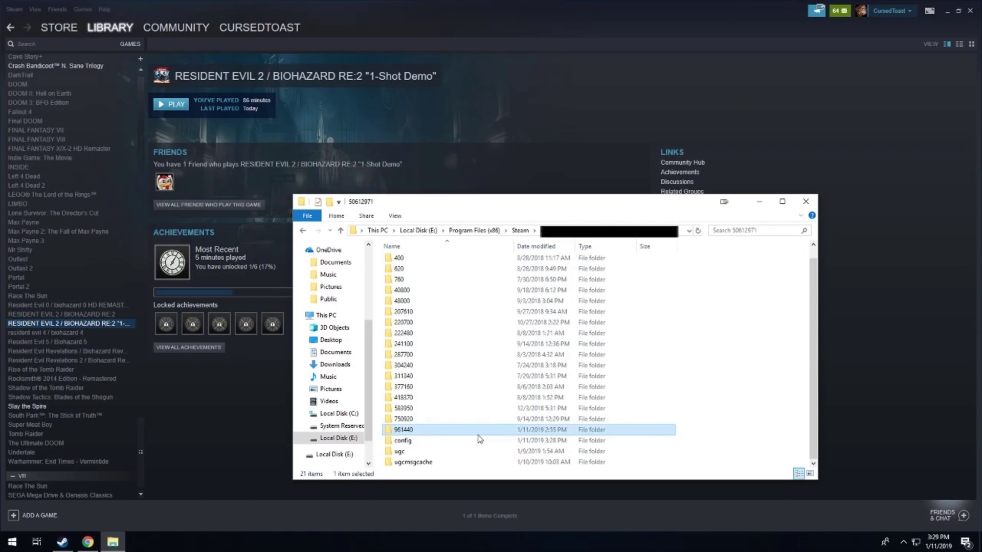
{"action": "double_click", "coordinate": [426, 432]}
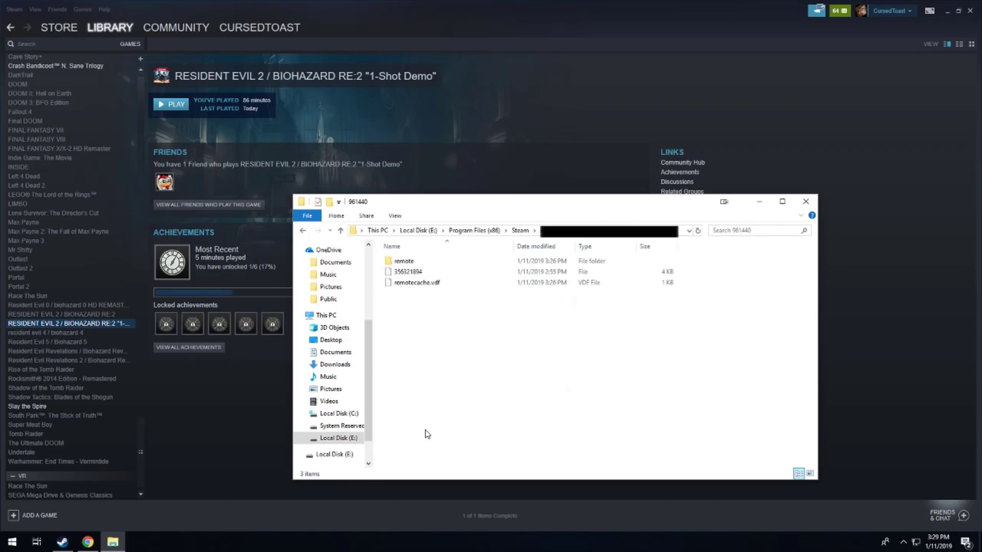
{"action": "double_click", "coordinate": [426, 262]}
{"action": "left_click", "coordinate": [443, 265]}
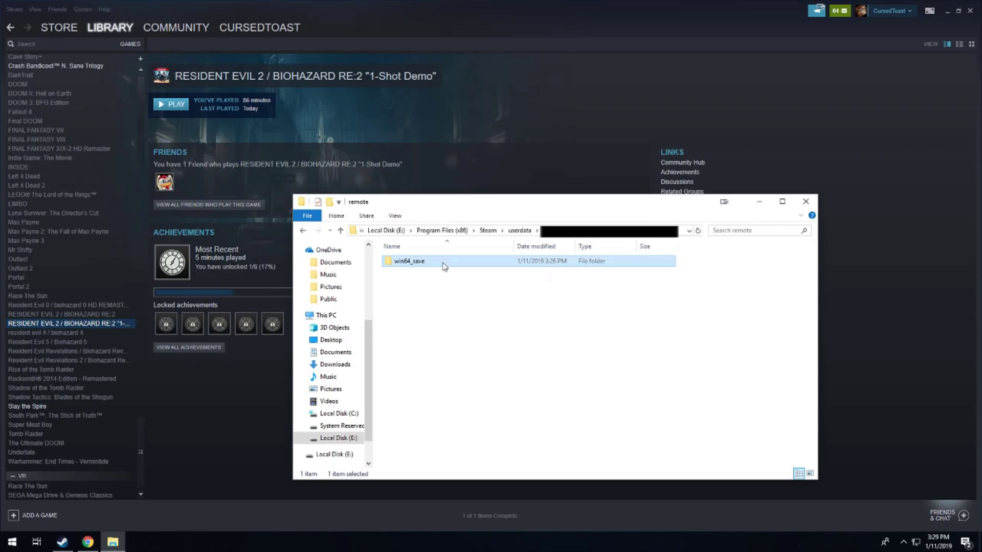
{"action": "key", "text": "Delete"}
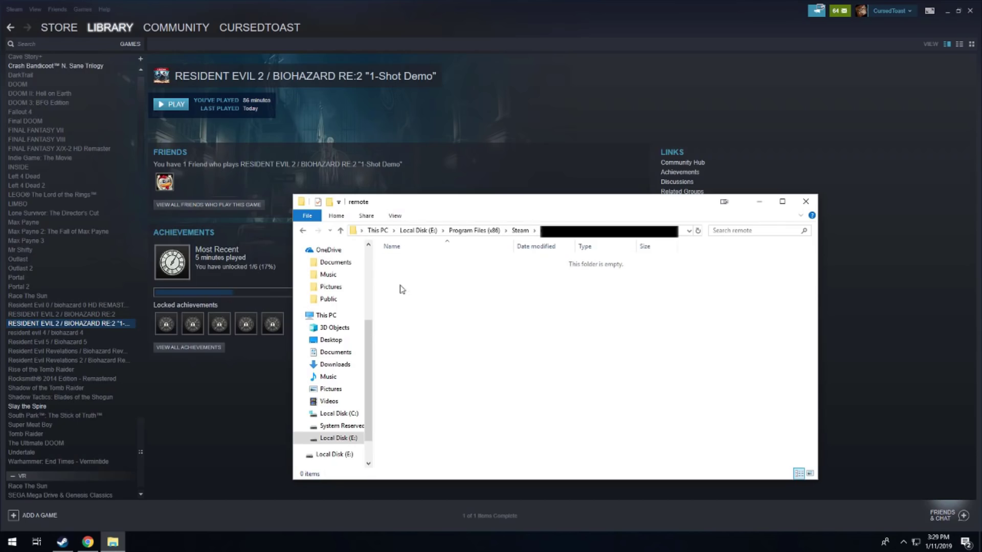
{"action": "left_click", "coordinate": [88, 542]}
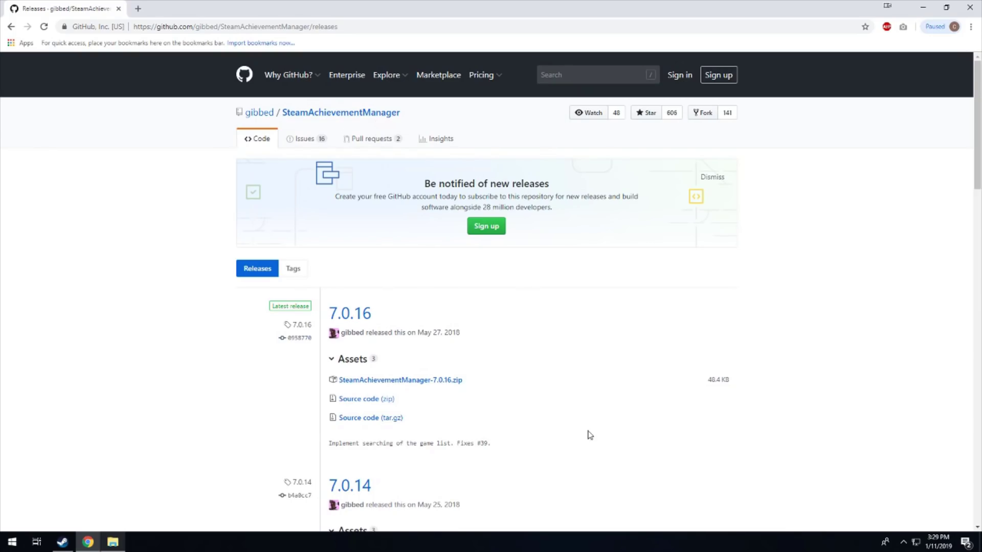
Download SteamAchievementManager-7.0.16.zip from the release assets and open it from the download bar.
{"action": "left_click", "coordinate": [449, 383]}
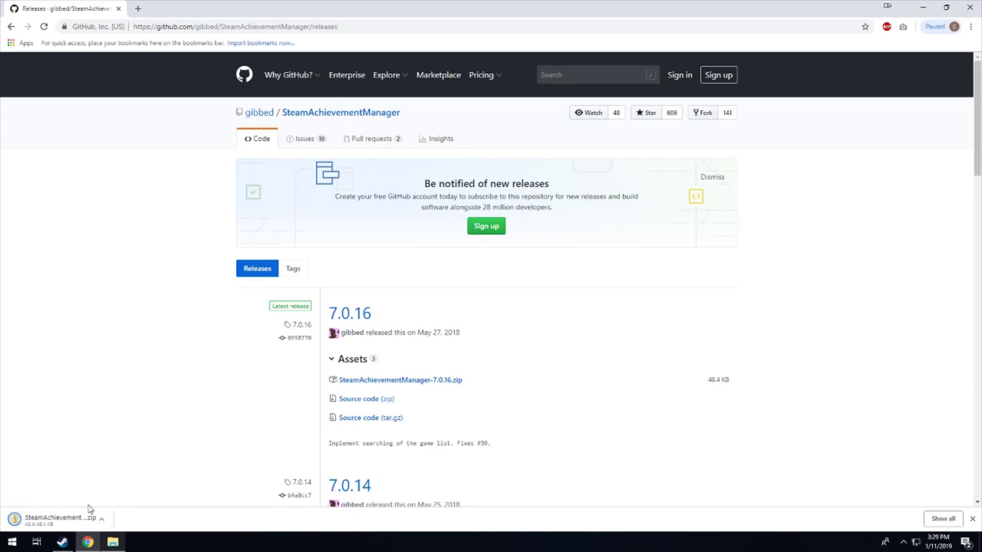
{"action": "left_click", "coordinate": [56, 520]}
Copy the five files from the zip into the E:\temp folder.
{"action": "mouse_move", "coordinate": [480, 363]}
{"action": "left_mouse_down"}
{"action": "mouse_move", "coordinate": [396, 279]}
{"action": "mouse_move", "coordinate": [398, 254]}
{"action": "left_mouse_up"}
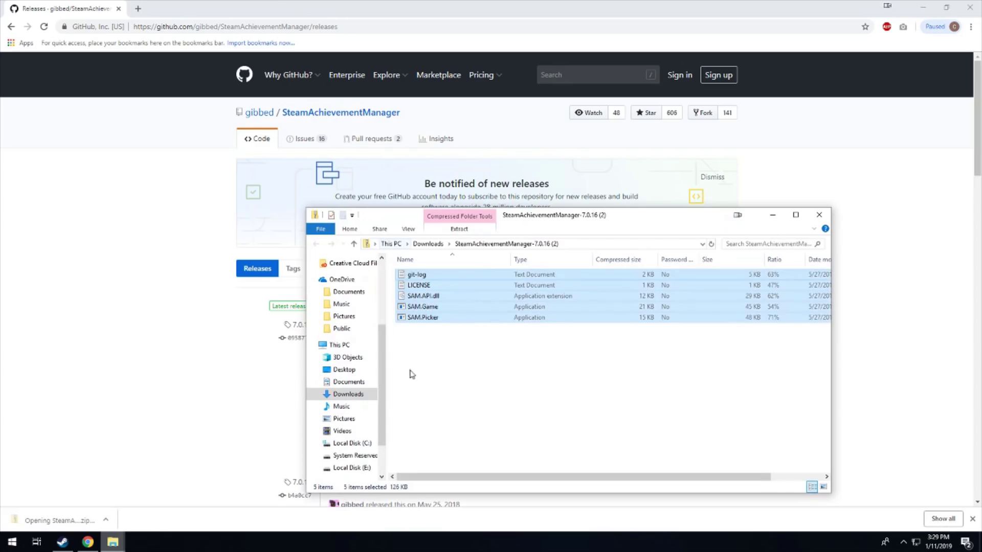
{"action": "left_click", "coordinate": [358, 467]}
{"action": "double_click", "coordinate": [449, 372]}
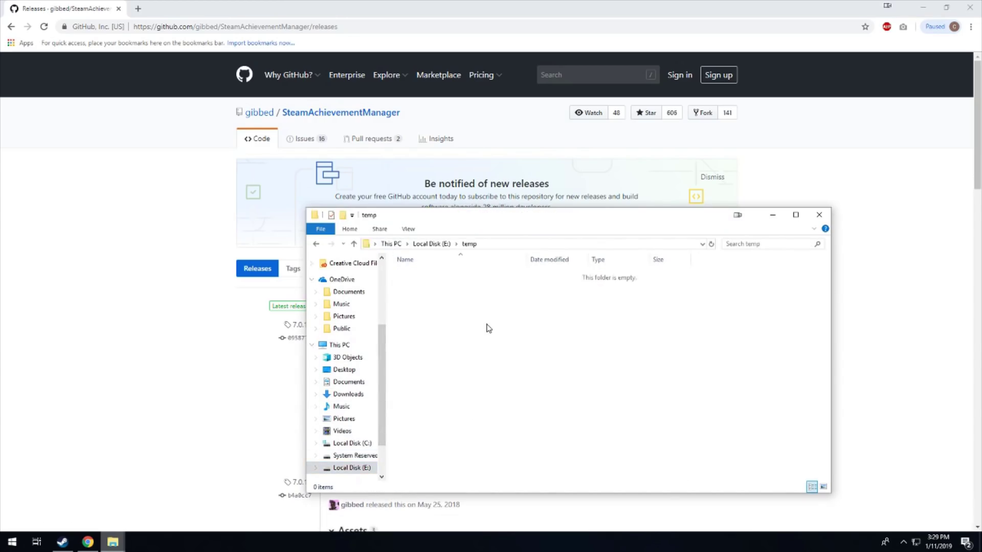
{"action": "key", "text": "ctrl+v"}
{"action": "left_click", "coordinate": [463, 354]}
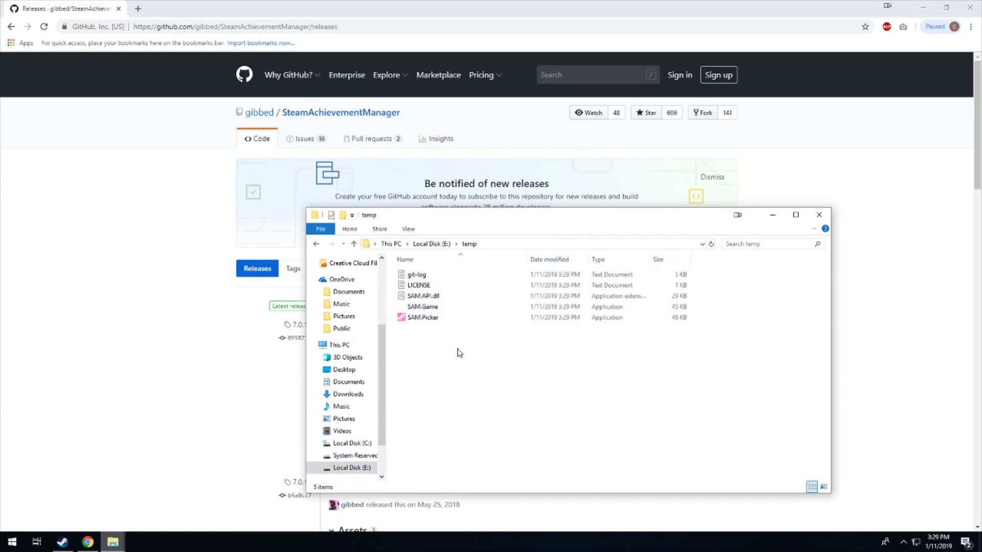
Launch SAM.Game, allowing it to run past both security warnings.
{"action": "double_click", "coordinate": [447, 310]}
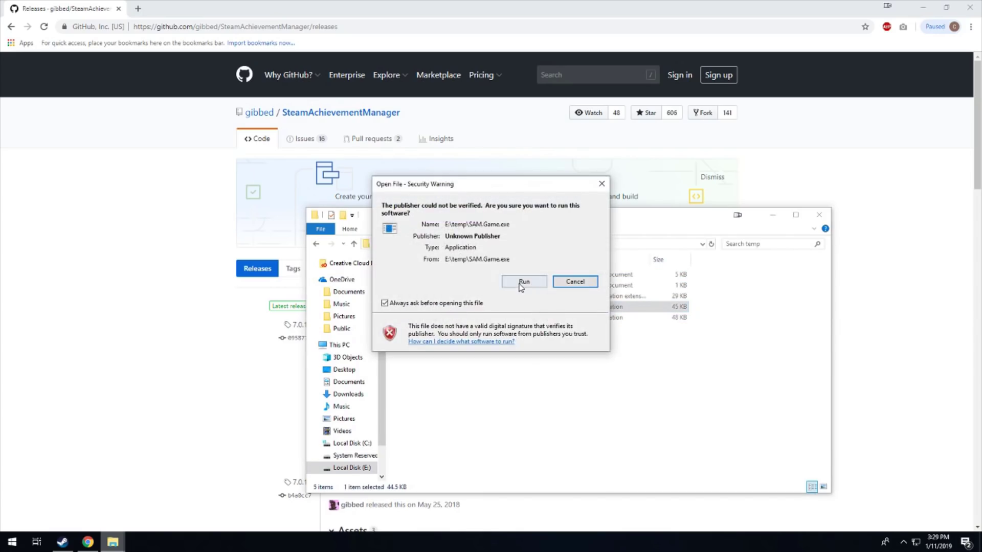
{"action": "left_click", "coordinate": [525, 281]}
{"action": "left_click", "coordinate": [521, 281]}
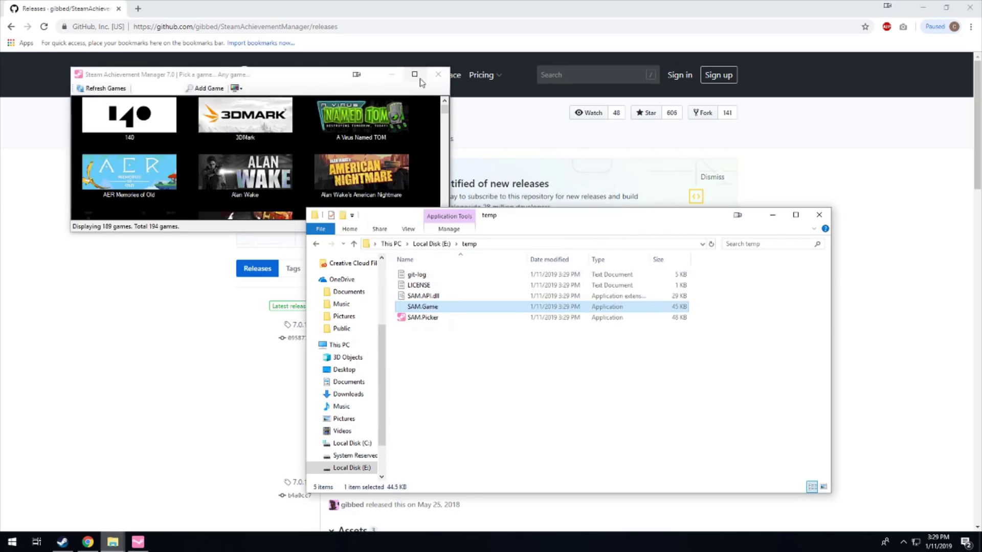
Maximize the SAM game picker and scroll down to the RESIDENT EVIL 2 "1-Shot Demo" tile.
{"action": "left_click", "coordinate": [414, 76]}
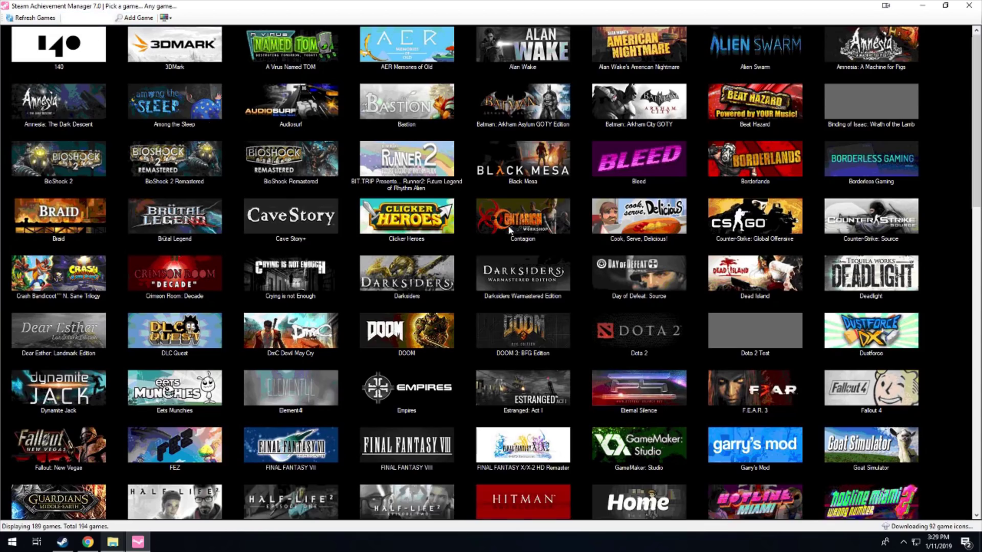
{"action": "scroll", "coordinate": [483, 265], "scroll_direction": "down", "scroll_amount": 3}
{"action": "scroll", "coordinate": [482, 265], "scroll_direction": "down", "scroll_amount": 6}
{"action": "scroll", "coordinate": [482, 262], "scroll_direction": "down", "scroll_amount": 6}
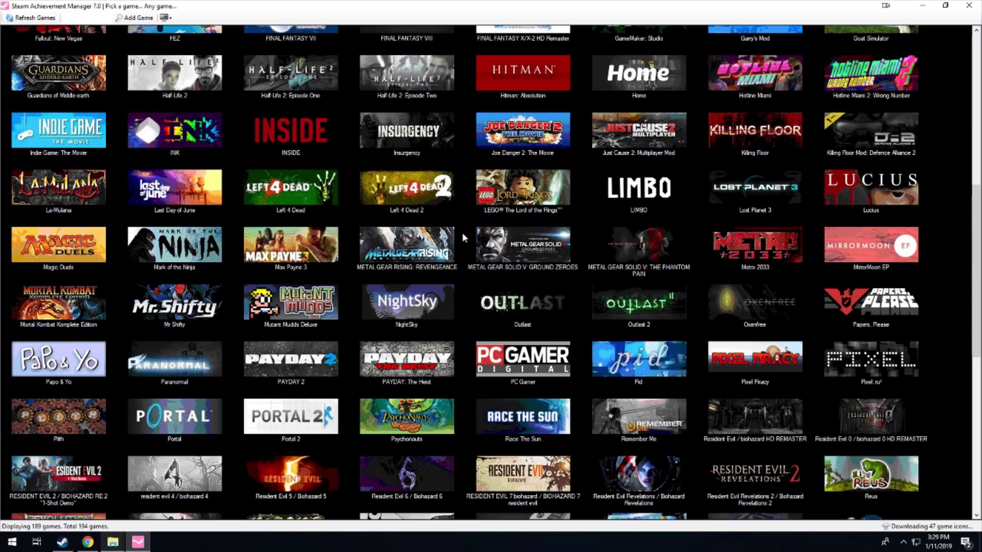
{"action": "scroll", "coordinate": [602, 272], "scroll_direction": "down", "scroll_amount": 3}
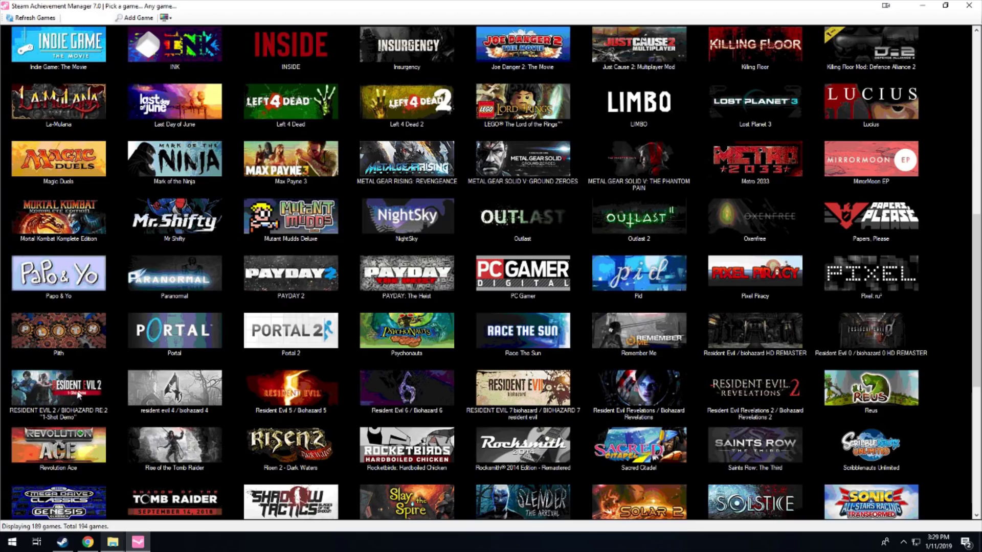
Open the RE2 1-Shot Demo achievements in SAM and enlarge the window to show all six.
{"action": "double_click", "coordinate": [78, 394]}
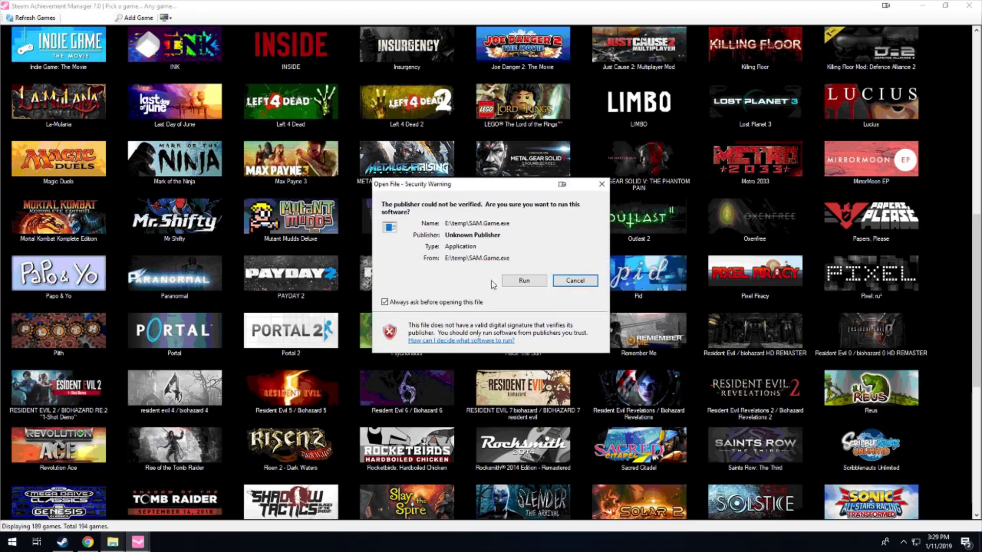
{"action": "left_click", "coordinate": [523, 281]}
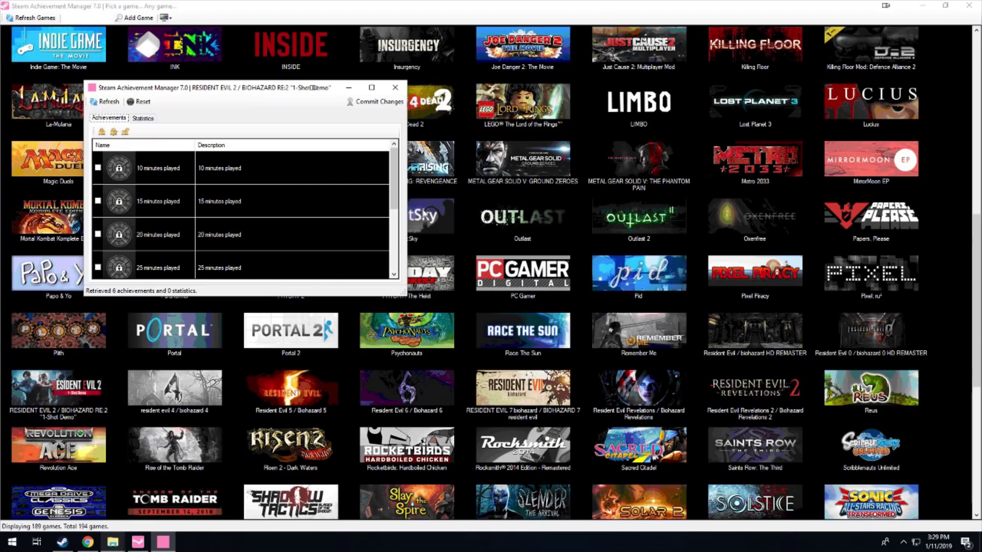
{"action": "left_click_drag", "start_coordinate": [394, 176], "coordinate": [390, 241]}
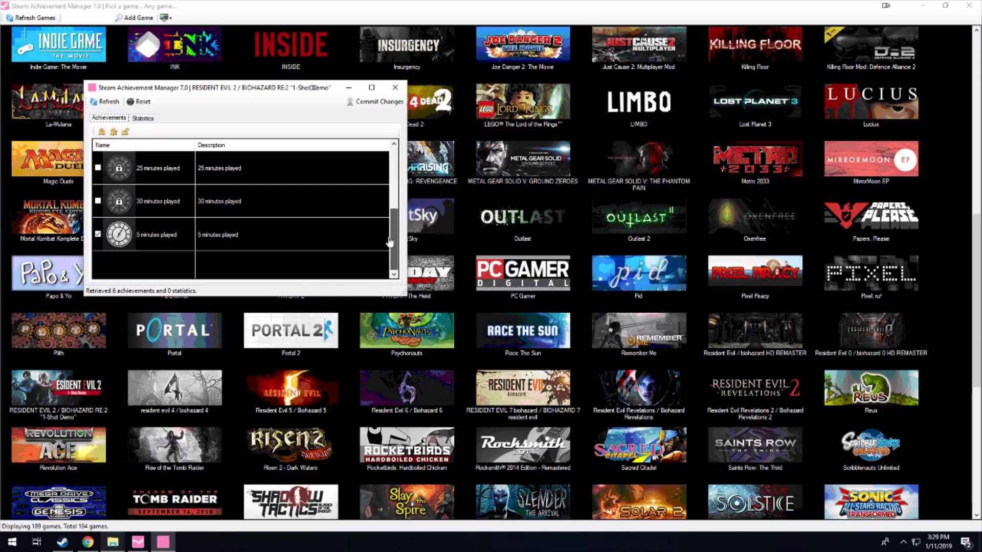
{"action": "mouse_move", "coordinate": [403, 295]}
{"action": "left_mouse_down"}
{"action": "mouse_move", "coordinate": [598, 364]}
{"action": "mouse_move", "coordinate": [667, 403]}
{"action": "left_mouse_up"}
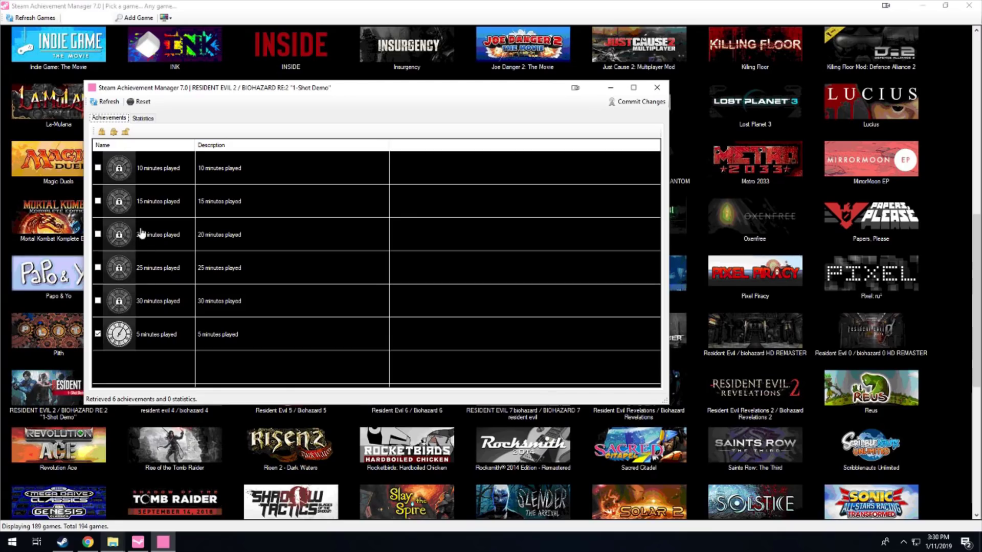
Uncheck '5 minutes played', commit the change to Steam, and close the achievement window.
{"action": "left_click", "coordinate": [98, 334]}
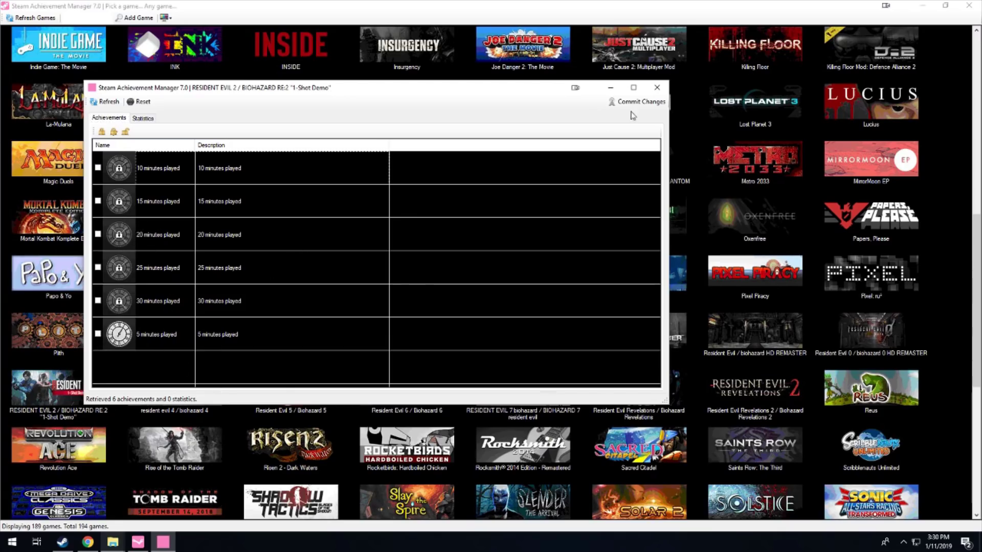
{"action": "left_click", "coordinate": [634, 106]}
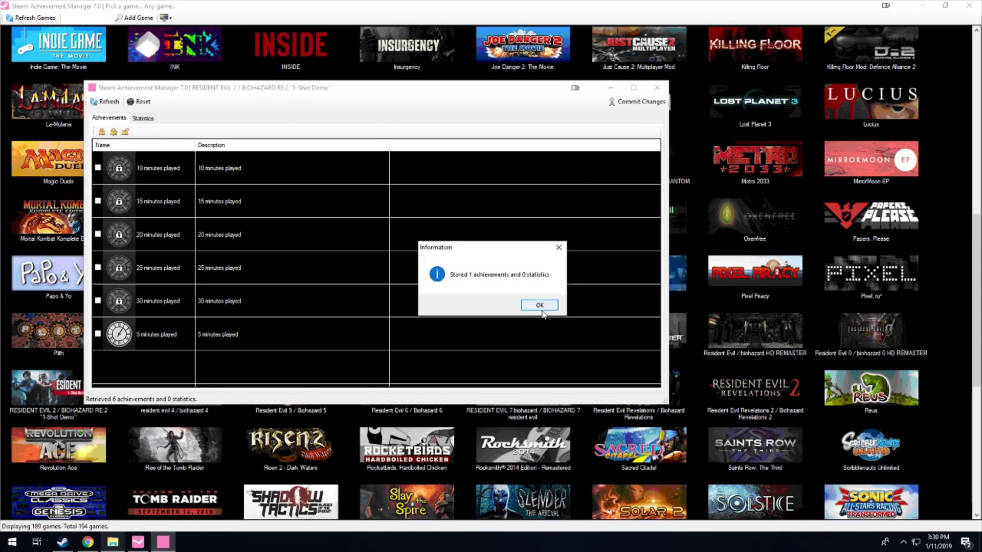
{"action": "left_click", "coordinate": [537, 306]}
{"action": "left_click", "coordinate": [657, 87]}
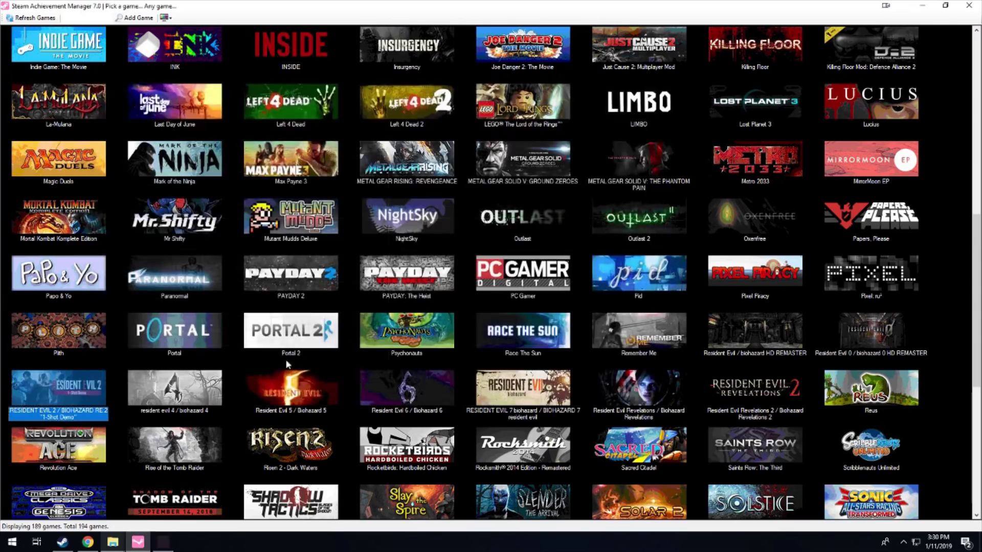
Launch RESIDENT EVIL 2 "1-Shot Demo" with PLAY from its Steam library page.
{"action": "left_click", "coordinate": [63, 541]}
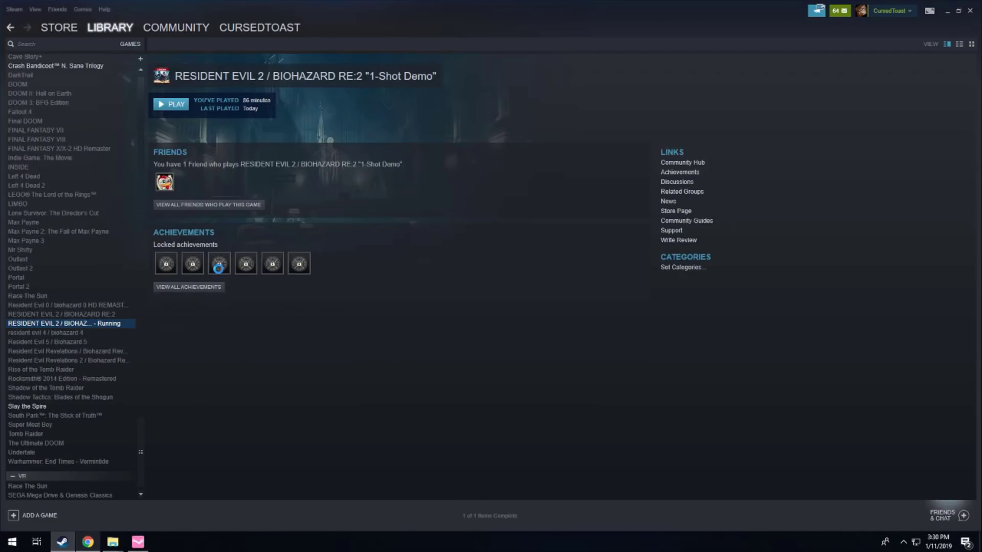
{"action": "left_click", "coordinate": [176, 107]}
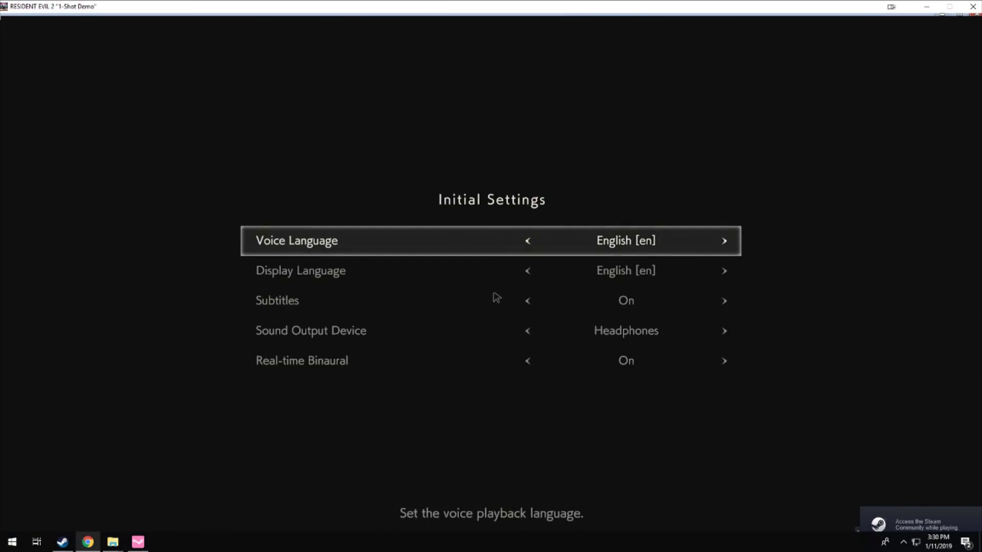
Accept the initial settings and max/min brightness screens, and answer No to Connect to RE NET.
{"action": "key", "text": "Return"}
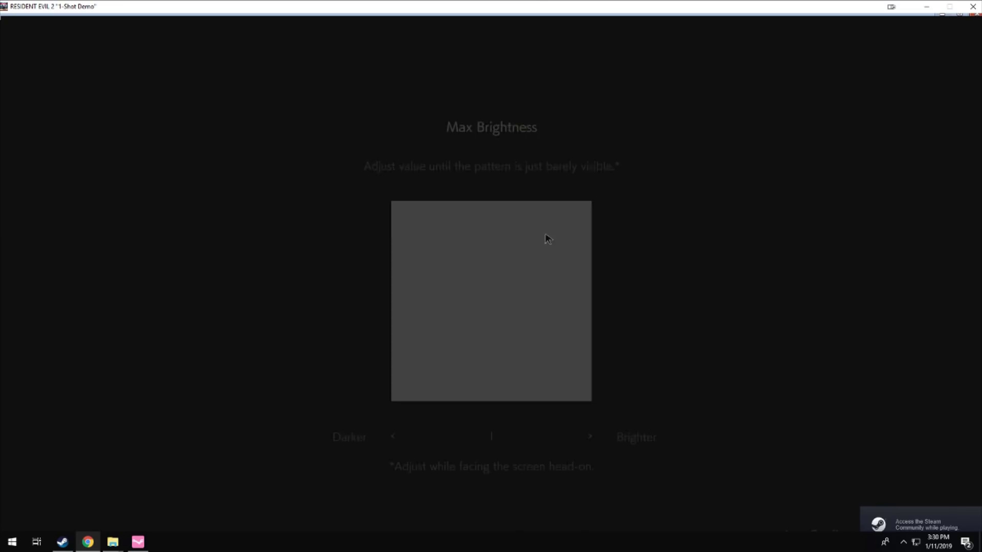
{"action": "key", "text": "Return"}
{"action": "key", "text": "Return"}
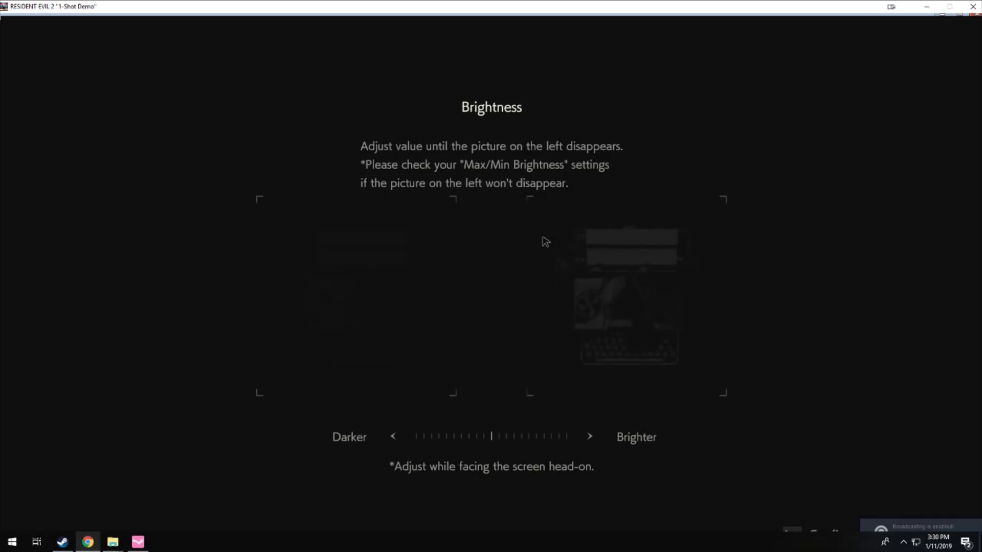
{"action": "key", "text": "Return"}
{"action": "key", "text": "Return"}
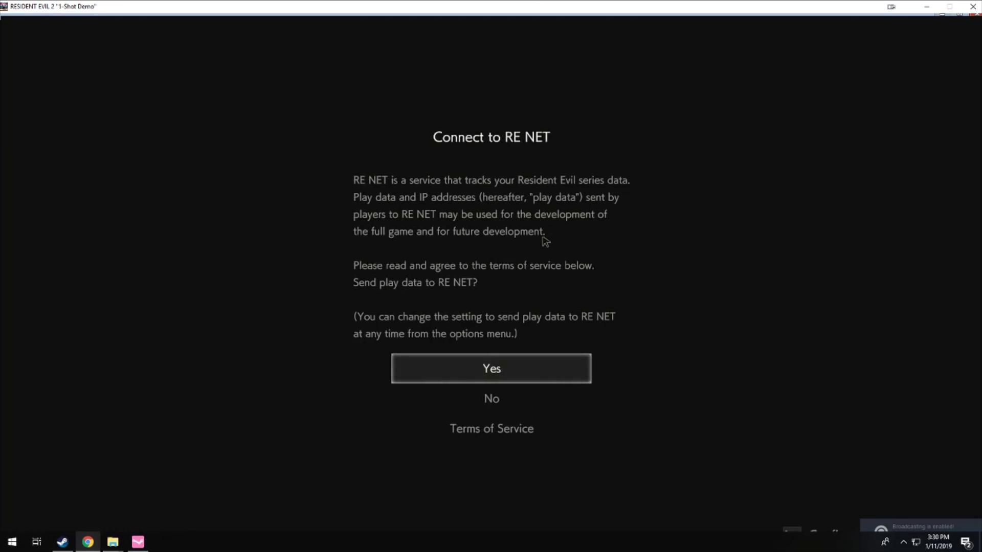
{"action": "key", "text": "Down"}
{"action": "key", "text": "Return"}
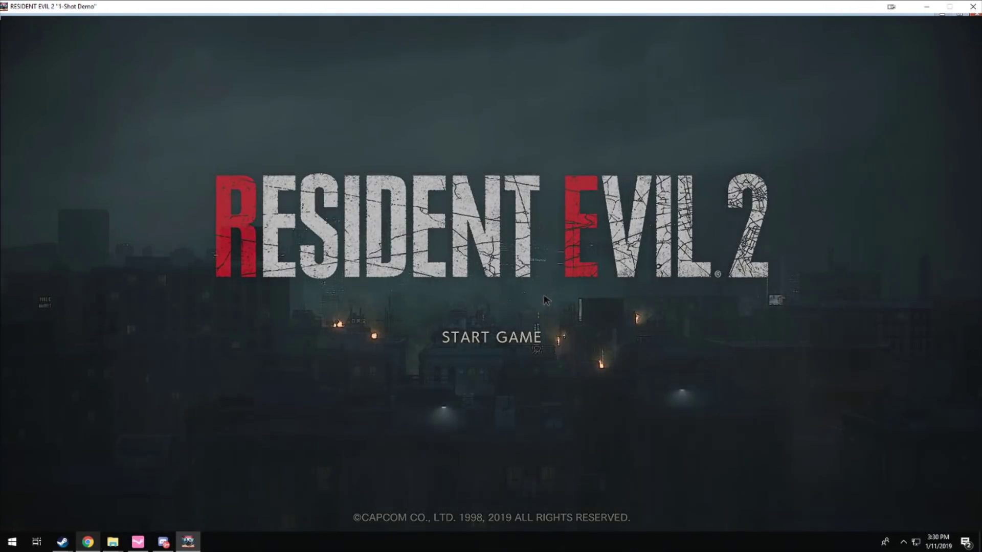
Enter the main menu to confirm the 00:30:00 timer, then Alt+Tab back to Steam.
{"action": "key", "text": "Return"}
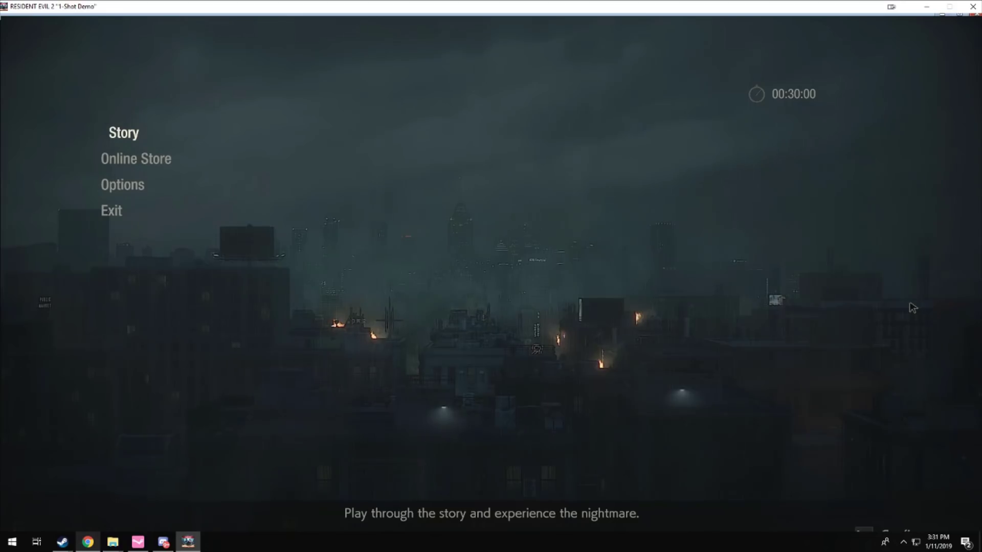
{"action": "key", "text": "alt+Tab"}
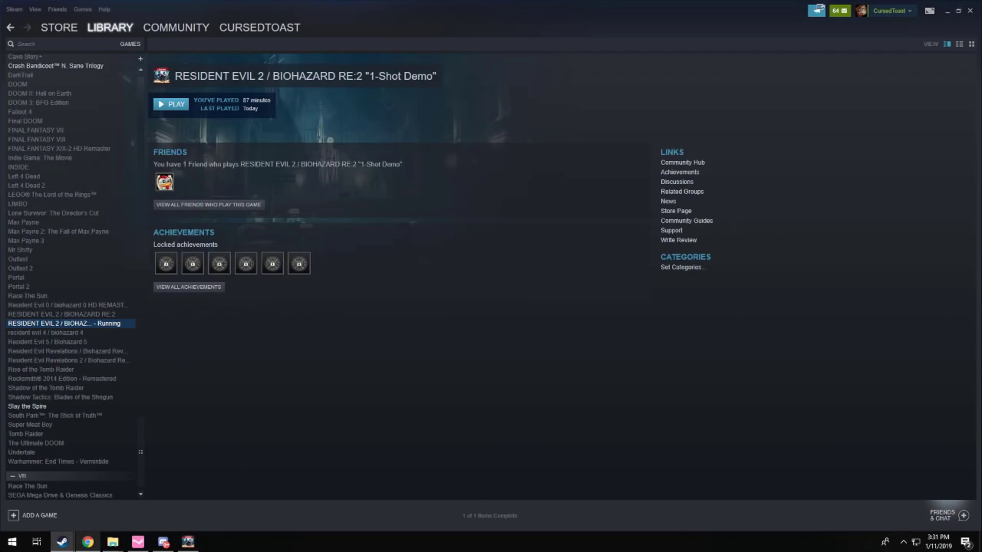